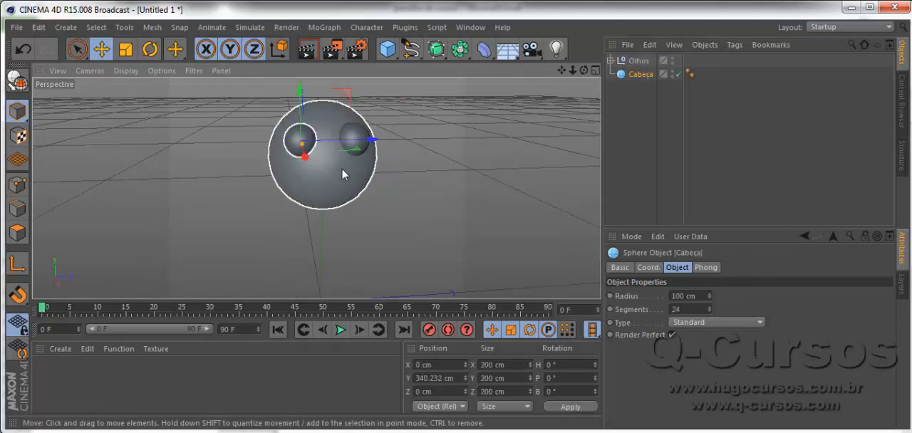
- Move the OlhoD eye sphere closer to the head's centre line, to about Z 28 cm
{"action": "left_click", "coordinate": [358, 145]}
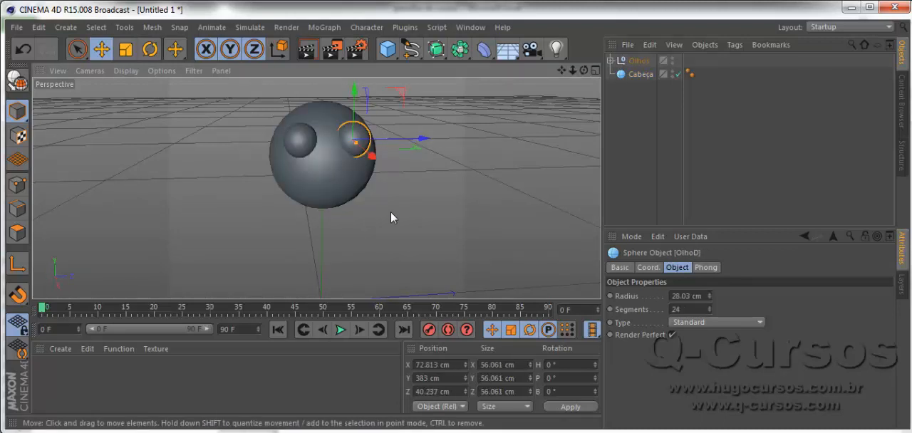
{"action": "middle_click_drag", "start_coordinate": [390, 213], "coordinate": [371, 246], "text": "alt"}
{"action": "middle_click", "coordinate": [391, 237]}
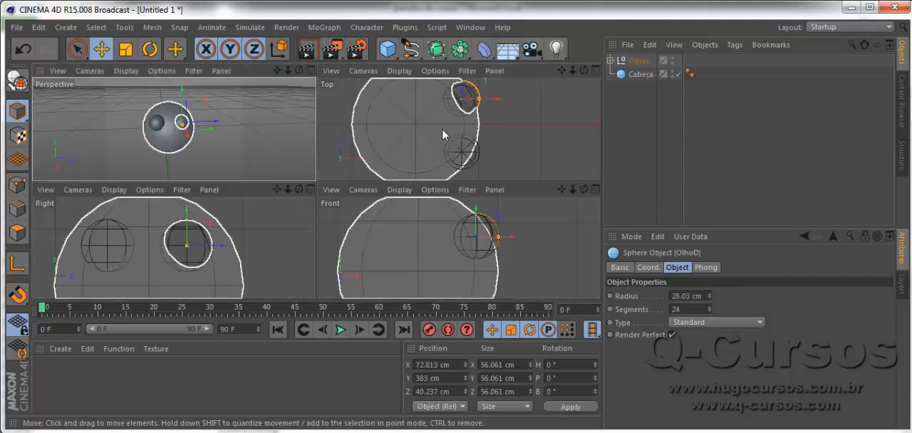
{"action": "scroll", "coordinate": [441, 129], "scroll_direction": "down", "scroll_amount": 3}
{"action": "scroll", "coordinate": [458, 109], "scroll_direction": "up", "scroll_amount": 3}
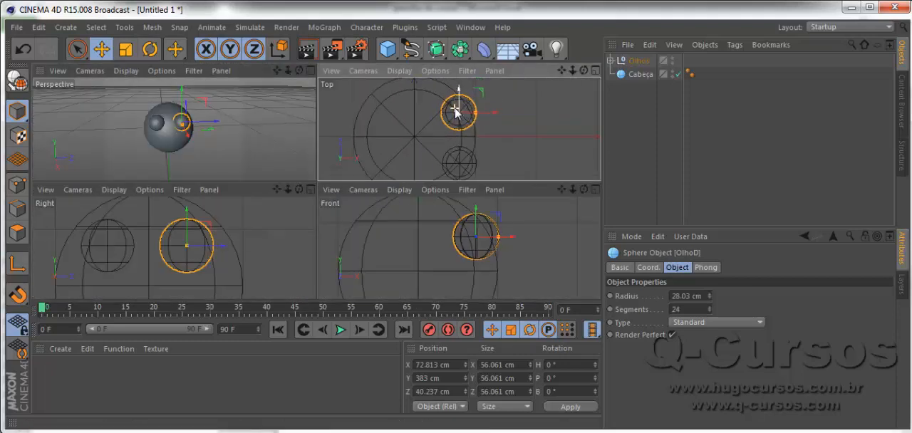
{"action": "left_click_drag", "start_coordinate": [457, 91], "coordinate": [460, 99]}
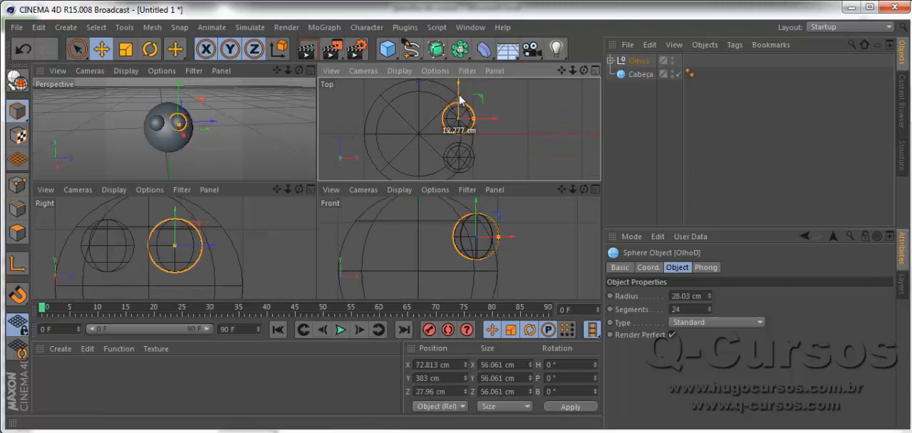
- Move the OlhoE eye sphere closer to the other eye, to about Z -34 cm
{"action": "left_click", "coordinate": [457, 157]}
{"action": "left_click_drag", "start_coordinate": [460, 142], "coordinate": [460, 133]}
{"action": "scroll", "coordinate": [157, 122], "scroll_direction": "up", "scroll_amount": 5}
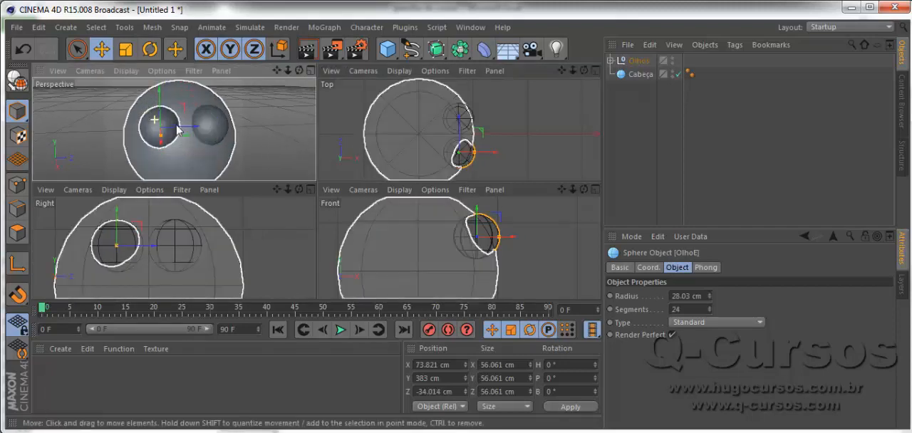
{"action": "scroll", "coordinate": [218, 134], "scroll_direction": "down", "scroll_amount": 3}
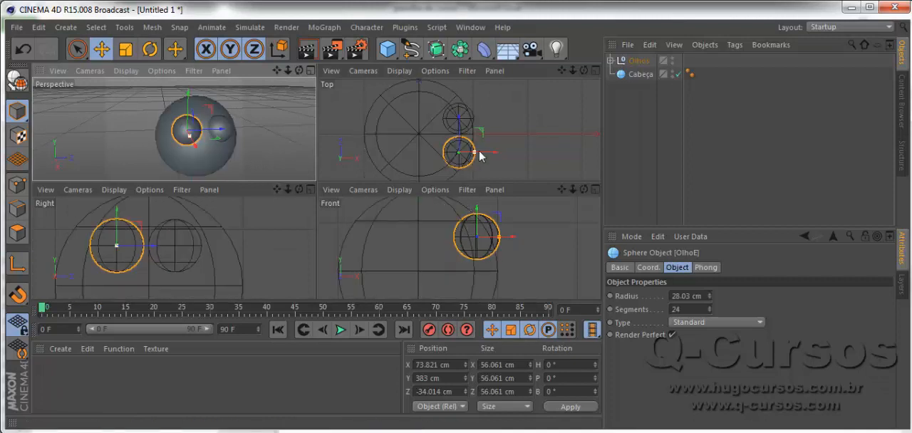
- Select both eye spheres and move them forward out of the head to about X 99 cm
{"action": "left_click_drag", "start_coordinate": [470, 152], "coordinate": [491, 157]}
{"action": "key", "text": "ctrl+z"}
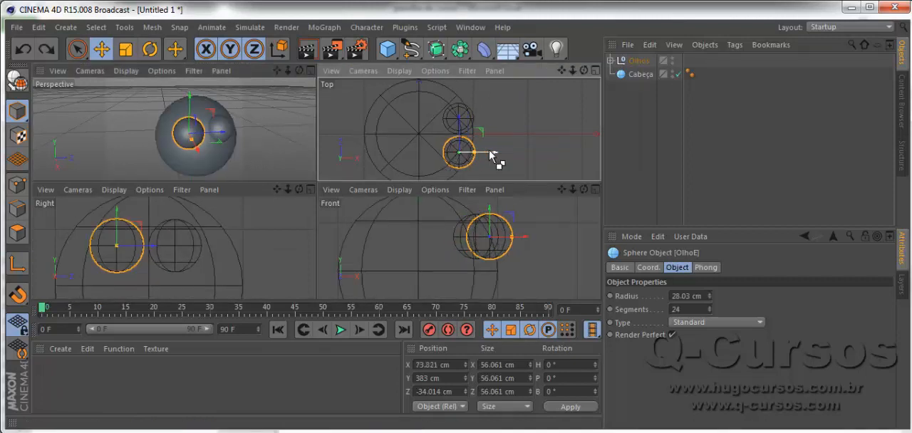
{"action": "left_click", "coordinate": [470, 125], "text": "shift"}
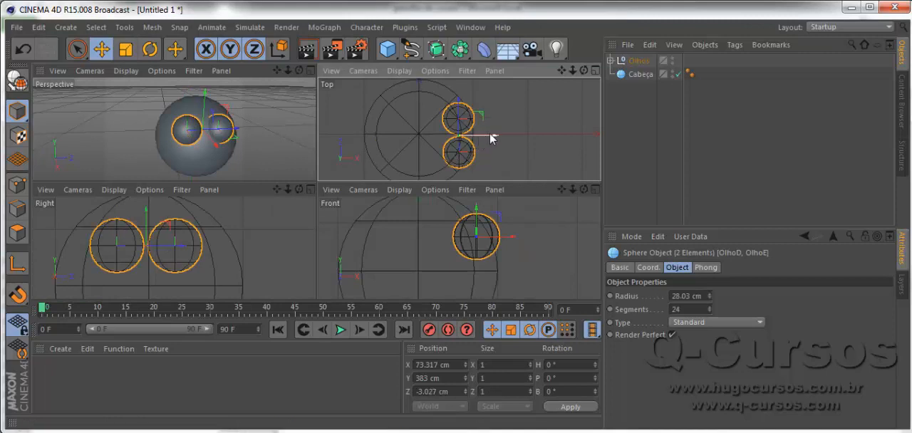
{"action": "mouse_move", "coordinate": [489, 132]}
{"action": "left_mouse_down"}
{"action": "mouse_move", "coordinate": [511, 138]}
{"action": "mouse_move", "coordinate": [506, 130]}
{"action": "left_mouse_up"}
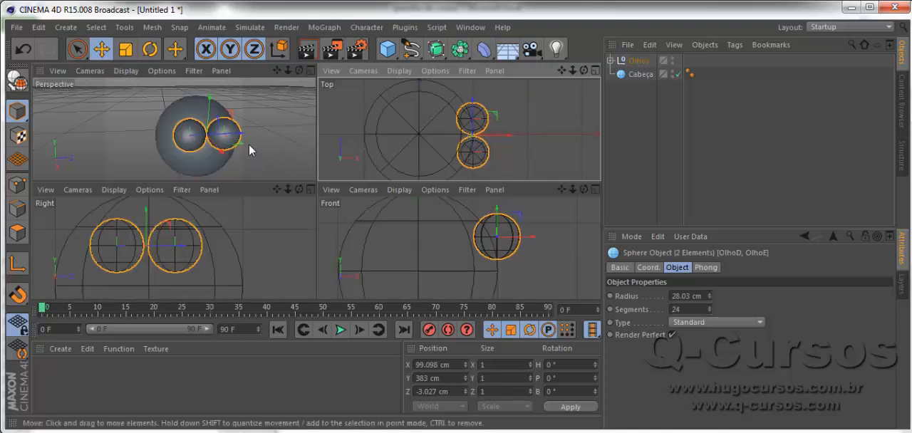
- Move both eye spheres slightly back into the head, to about X 93 cm
{"action": "middle_click", "coordinate": [248, 144]}
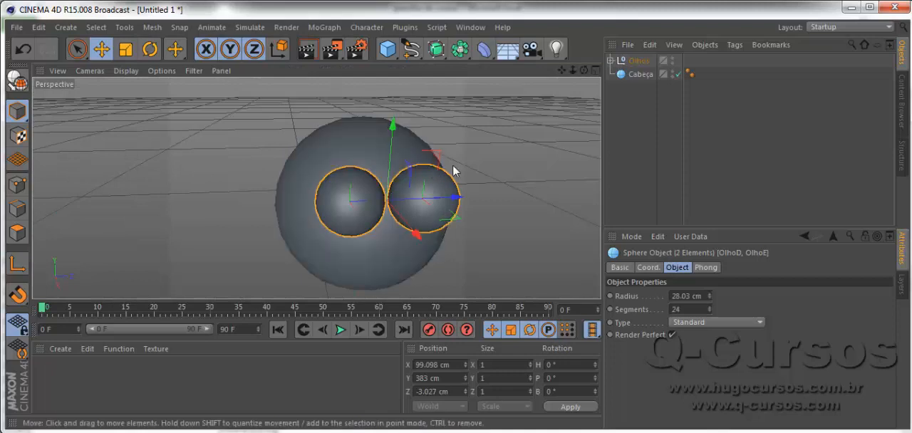
{"action": "scroll", "coordinate": [460, 174], "scroll_direction": "down", "scroll_amount": 1}
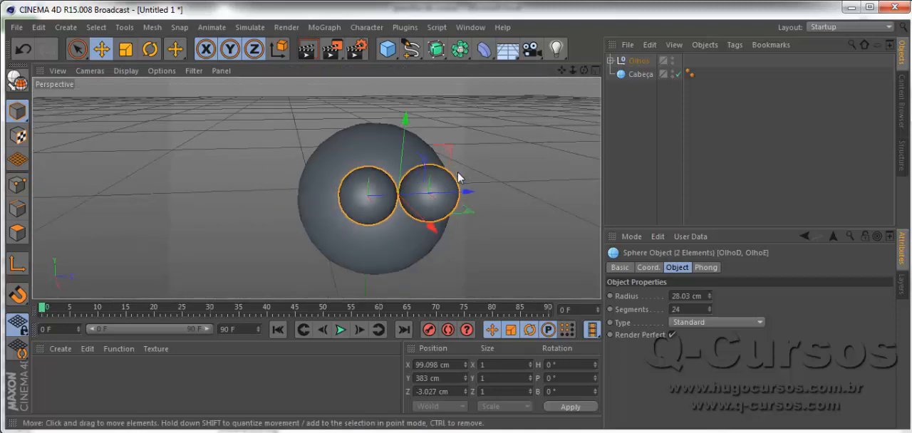
{"action": "middle_click_drag", "start_coordinate": [302, 204], "coordinate": [240, 182], "text": "alt"}
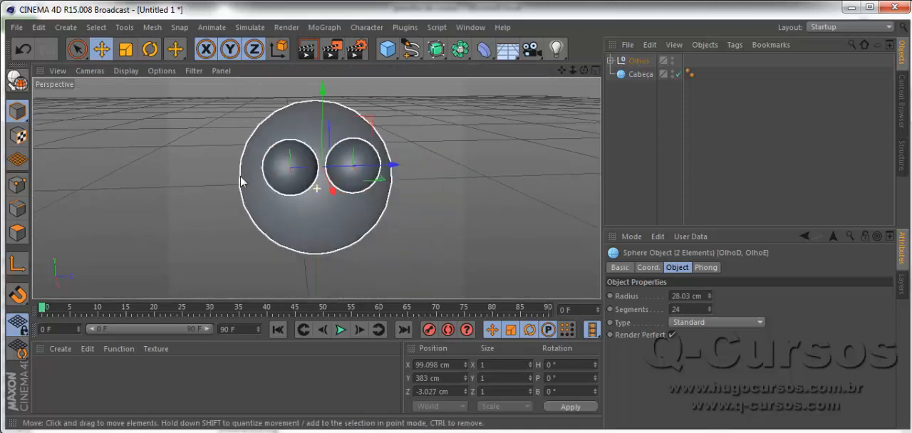
{"action": "left_click_drag", "start_coordinate": [397, 226], "coordinate": [575, 249], "text": "alt"}
{"action": "left_click_drag", "start_coordinate": [427, 181], "coordinate": [422, 179]}
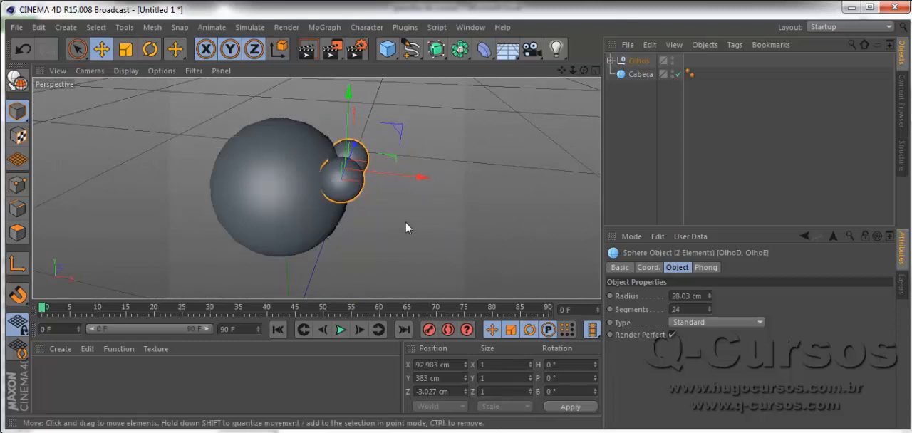
{"action": "left_click_drag", "start_coordinate": [407, 226], "coordinate": [323, 215]}
{"action": "key", "text": "ctrl+z"}
{"action": "left_click_drag", "start_coordinate": [424, 238], "coordinate": [192, 177], "text": "alt"}
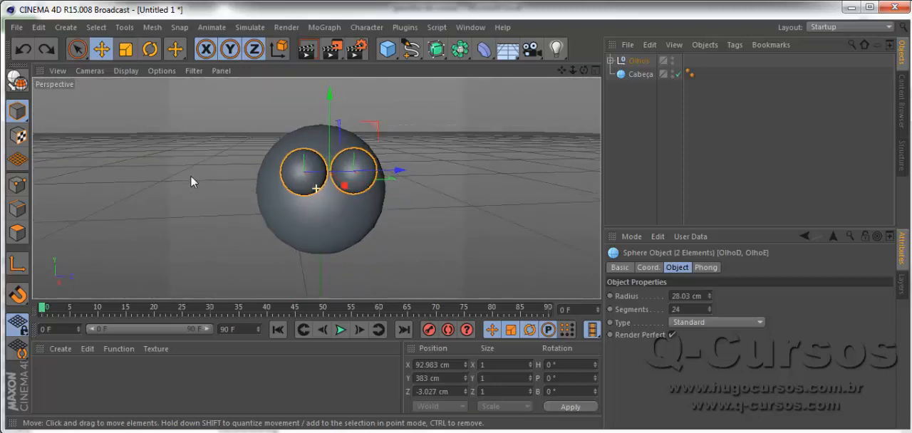
- Spread the eyes apart, placing OlhoD at about Z 34.7 cm and OlhoE at about Z -42.6 cm
{"action": "left_click_drag", "start_coordinate": [401, 171], "coordinate": [414, 175]}
{"action": "left_click", "coordinate": [402, 174]}
{"action": "left_click", "coordinate": [367, 169]}
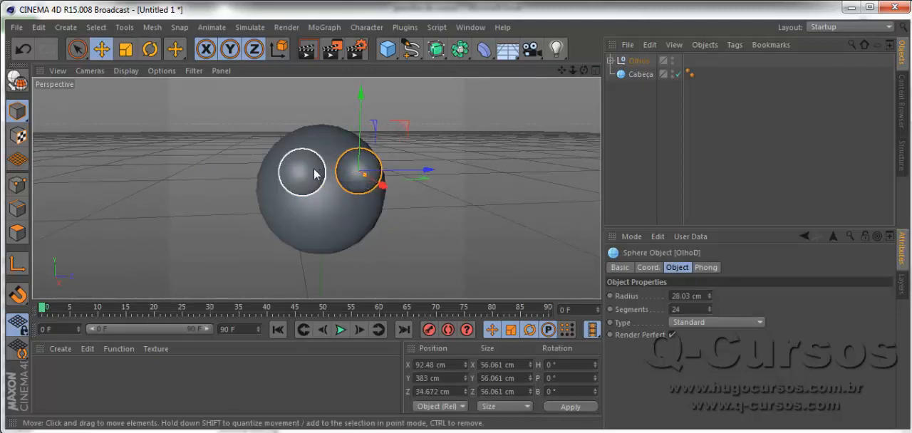
{"action": "left_click", "coordinate": [314, 172]}
{"action": "left_click_drag", "start_coordinate": [341, 175], "coordinate": [335, 172]}
{"action": "scroll", "coordinate": [397, 239], "scroll_direction": "down", "scroll_amount": 2}
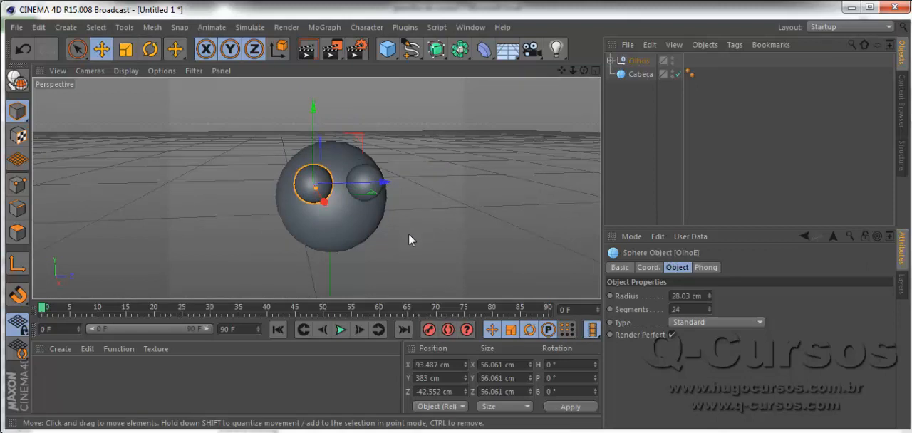
- Add a cone and raise it to about Y 126 cm, just below the head
{"action": "left_click_drag", "start_coordinate": [409, 235], "coordinate": [394, 231], "text": "alt"}
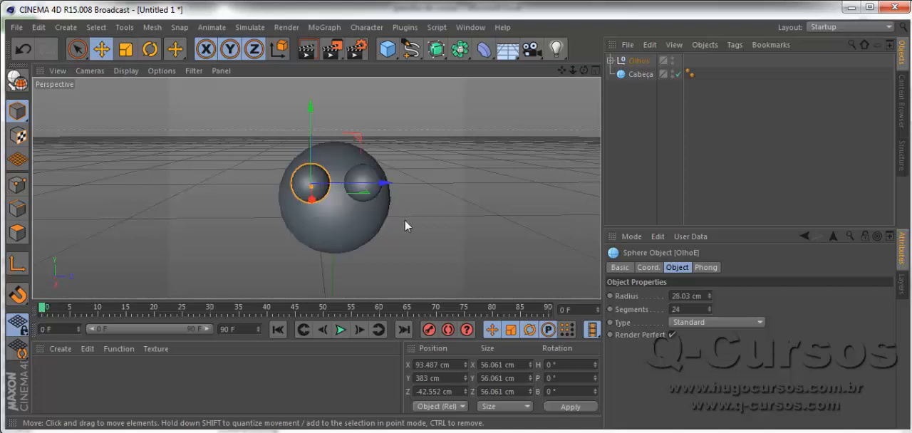
{"action": "left_click_drag", "start_coordinate": [406, 225], "coordinate": [402, 226], "text": "alt"}
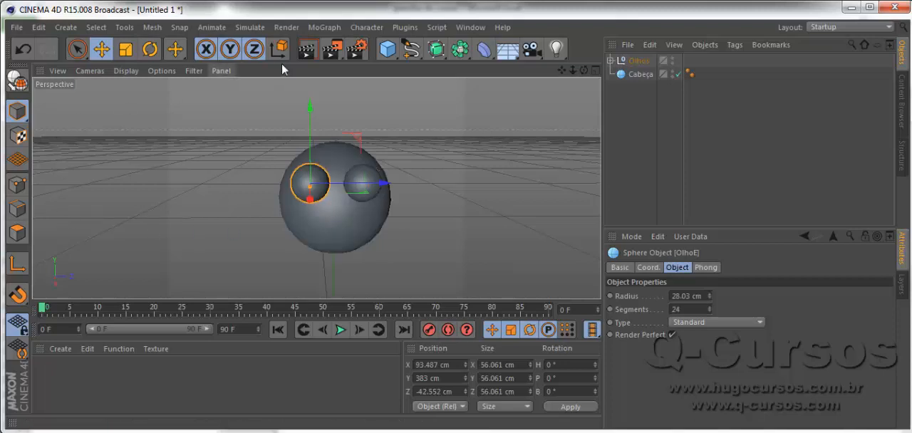
{"action": "left_click", "coordinate": [398, 57]}
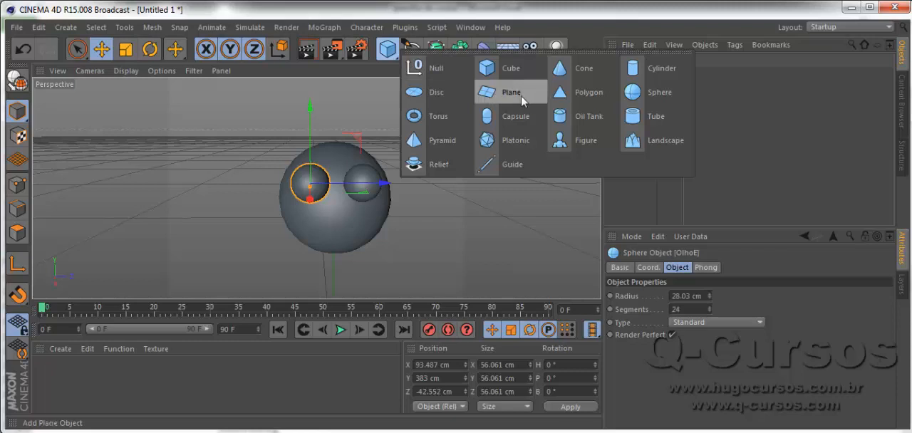
{"action": "left_click", "coordinate": [560, 69]}
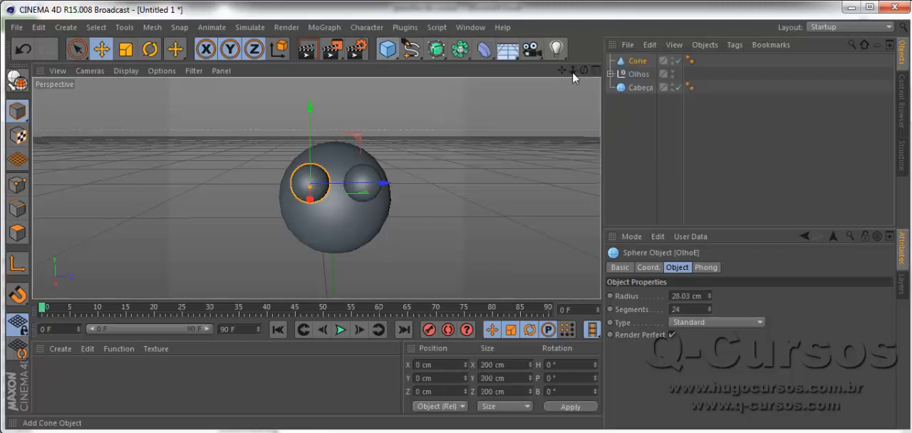
{"action": "scroll", "coordinate": [373, 207], "scroll_direction": "down", "scroll_amount": 5}
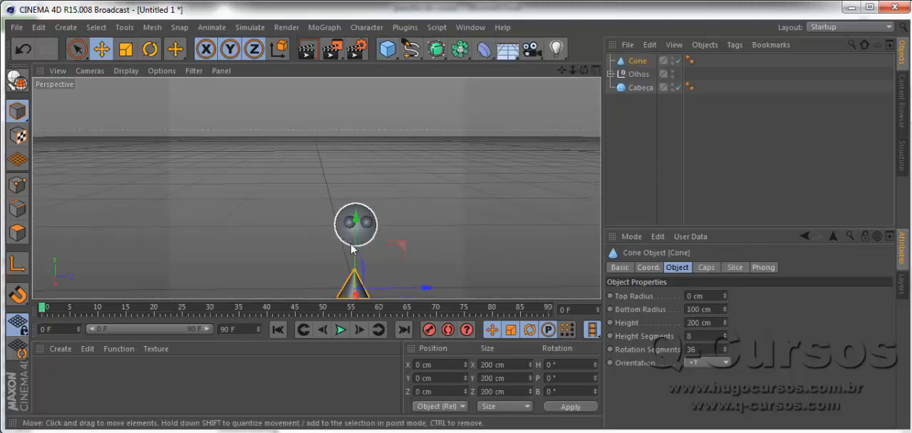
{"action": "mouse_move", "coordinate": [356, 237]}
{"action": "left_mouse_down"}
{"action": "mouse_move", "coordinate": [356, 206]}
{"action": "mouse_move", "coordinate": [358, 222]}
{"action": "left_mouse_up"}
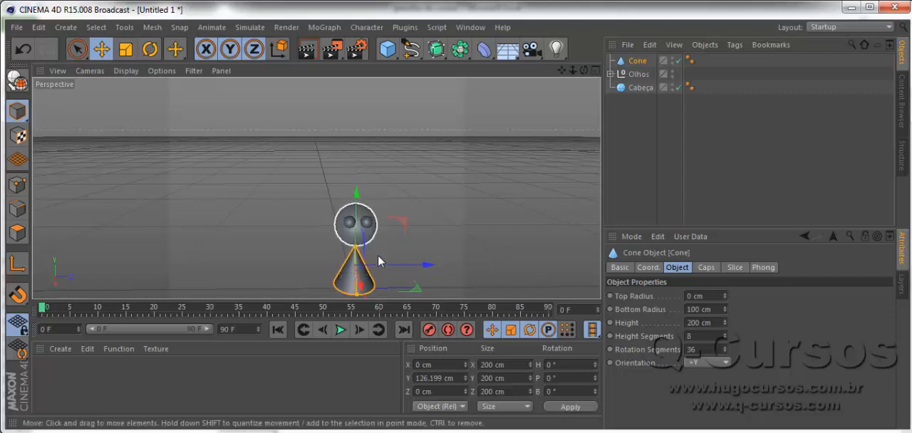
{"action": "middle_click_drag", "start_coordinate": [417, 230], "coordinate": [391, 143], "text": "alt"}
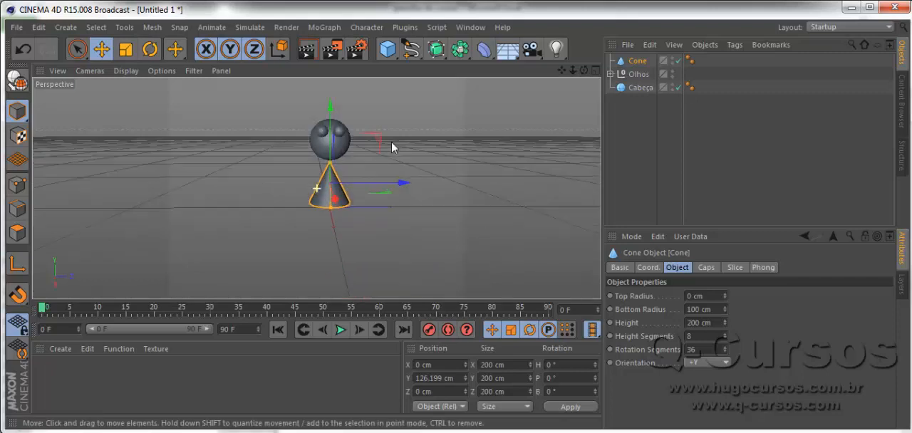
- Try a top radius of 50 cm on the cone and reset it to 0 cm
{"action": "scroll", "coordinate": [326, 182], "scroll_direction": "up", "scroll_amount": 8}
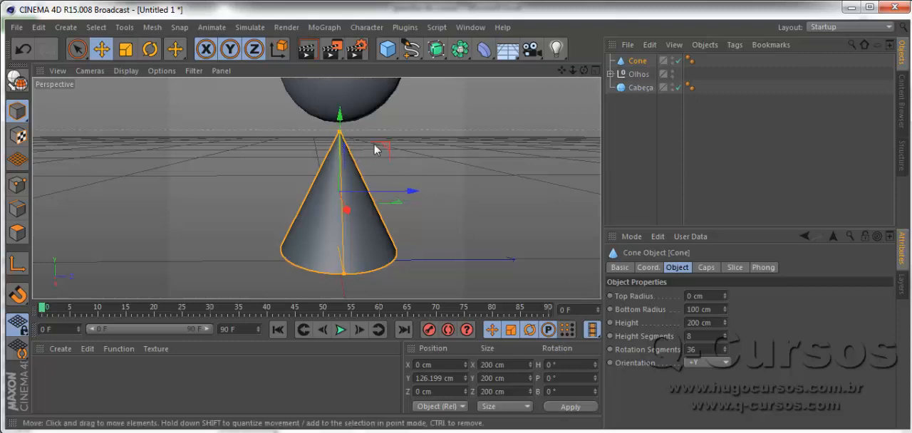
{"action": "left_click", "coordinate": [711, 297]}
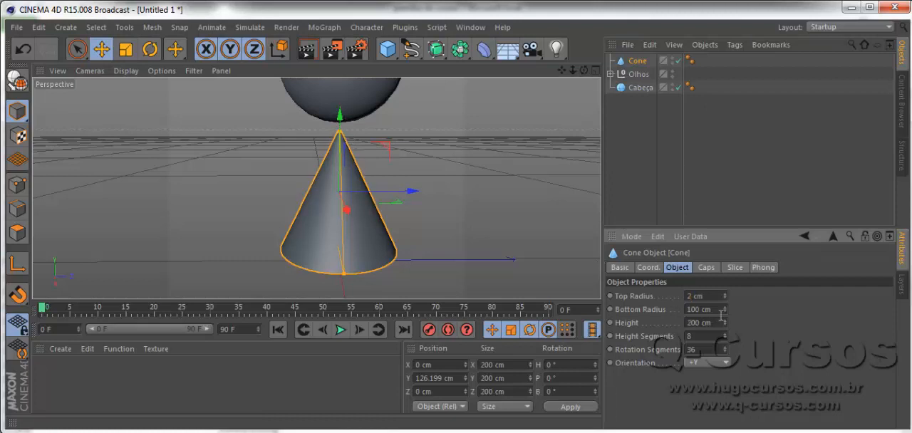
{"action": "type", "text": "20"}
{"action": "key", "text": "Return"}
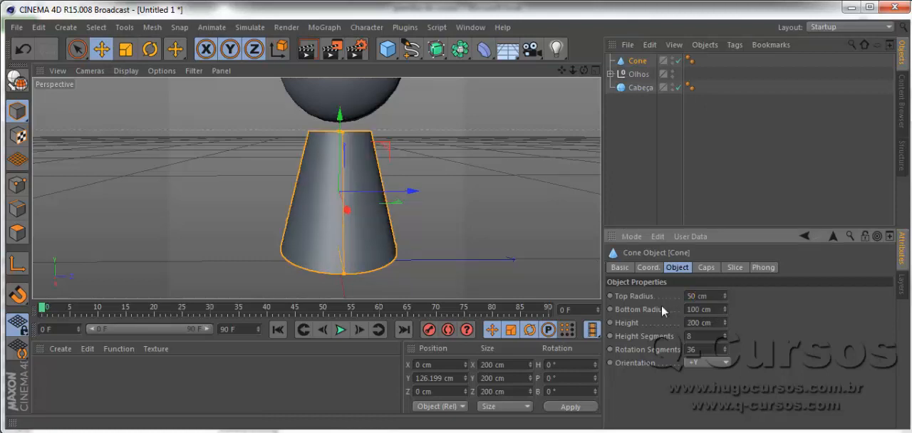
{"action": "left_click", "coordinate": [694, 296]}
{"action": "type", "text": "0"}
{"action": "key", "text": "Return"}
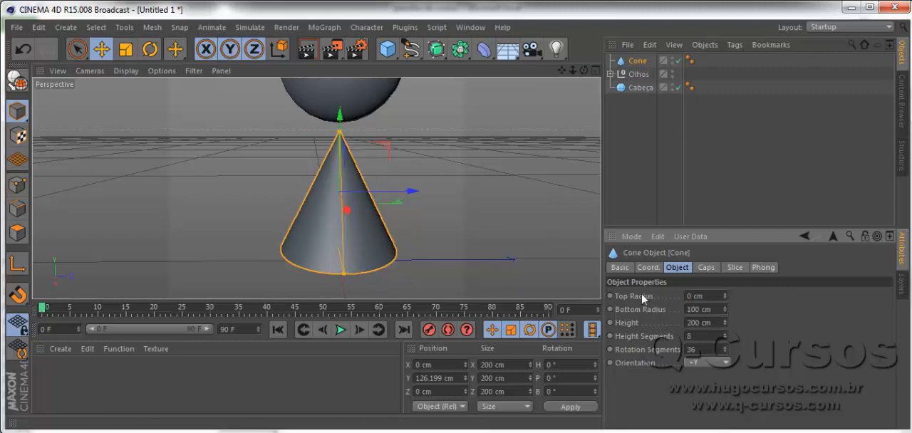
- Set the cone's bottom radius to 70 cm
{"action": "left_click", "coordinate": [692, 310]}
{"action": "key", "text": "Return"}
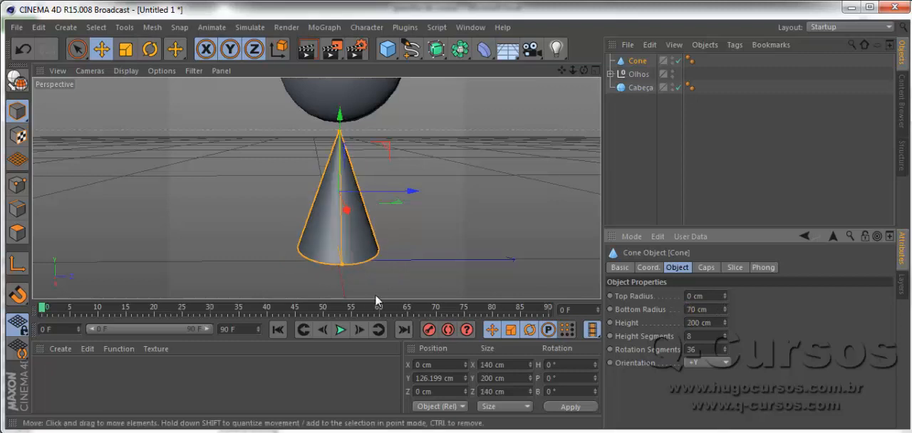
- Scale the cone down uniformly to about 71 cm wide and 102 cm high, keeping it selected
{"action": "left_click", "coordinate": [78, 49]}
{"action": "left_click", "coordinate": [360, 243]}
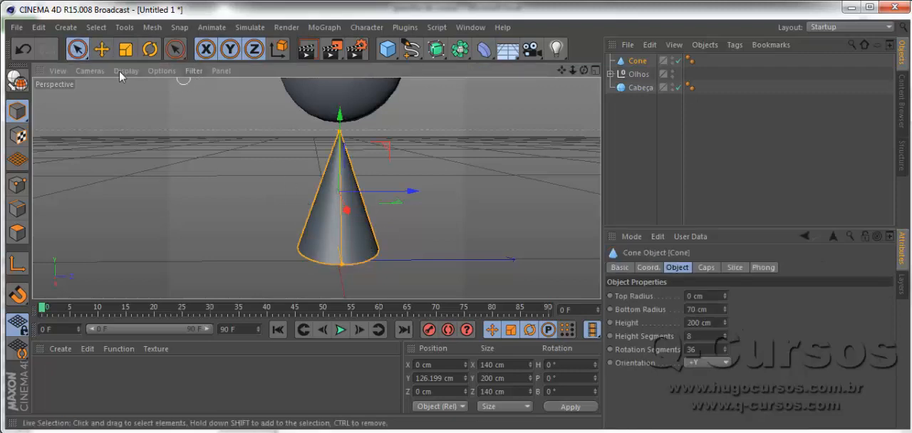
{"action": "left_click", "coordinate": [101, 50]}
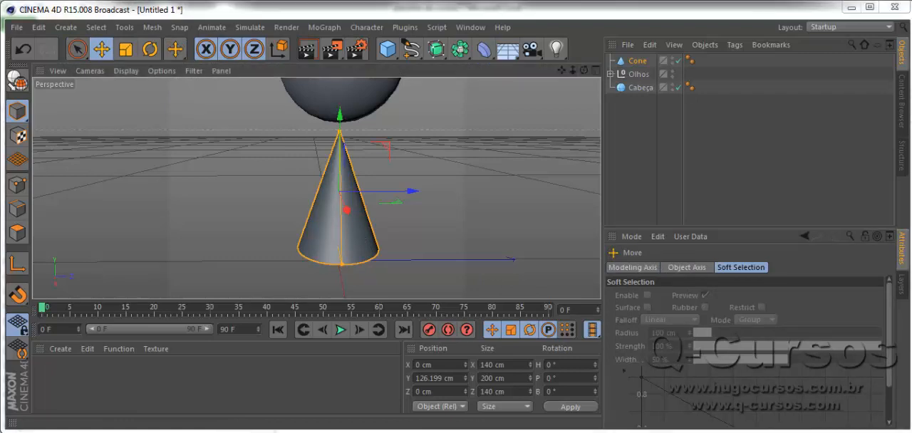
{"action": "left_click", "coordinate": [132, 49]}
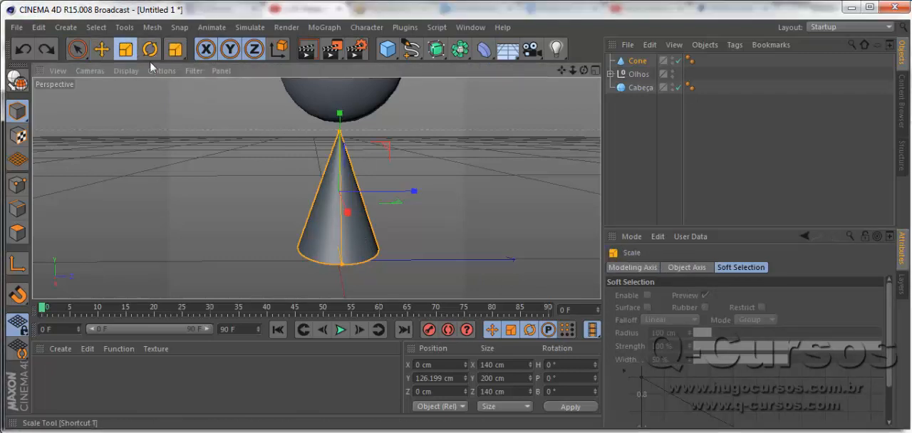
{"action": "scroll", "coordinate": [363, 214], "scroll_direction": "down", "scroll_amount": 1}
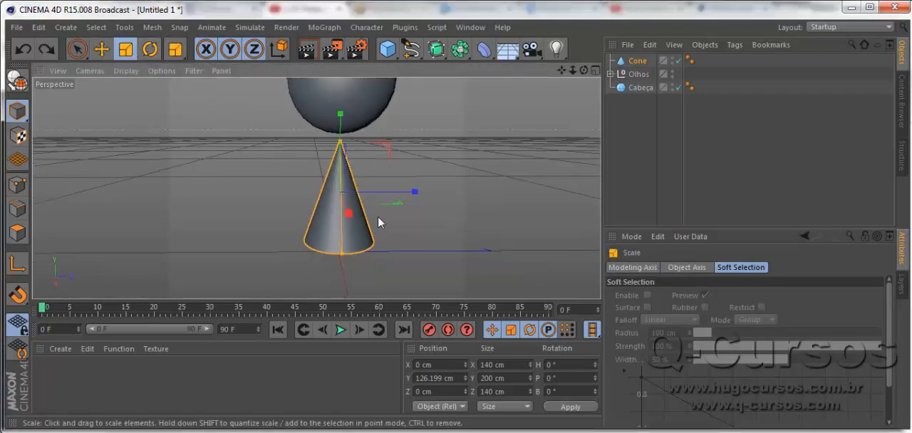
{"action": "left_click_drag", "start_coordinate": [378, 216], "coordinate": [215, 250]}
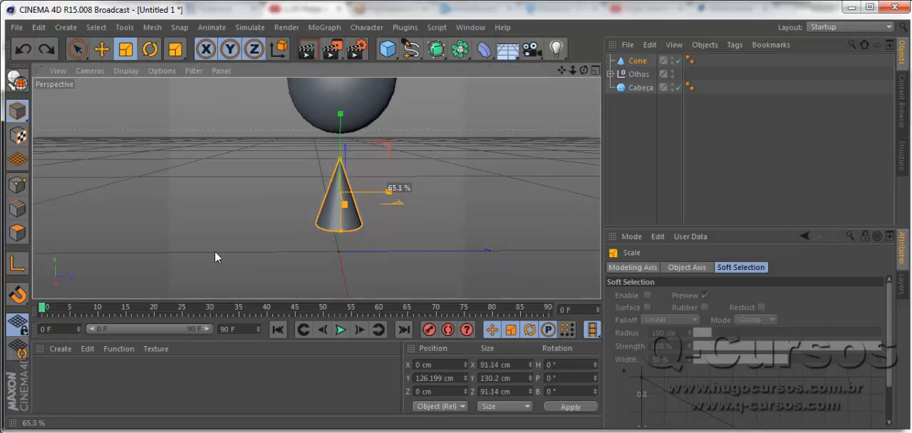
{"action": "left_click_drag", "start_coordinate": [385, 207], "coordinate": [288, 231]}
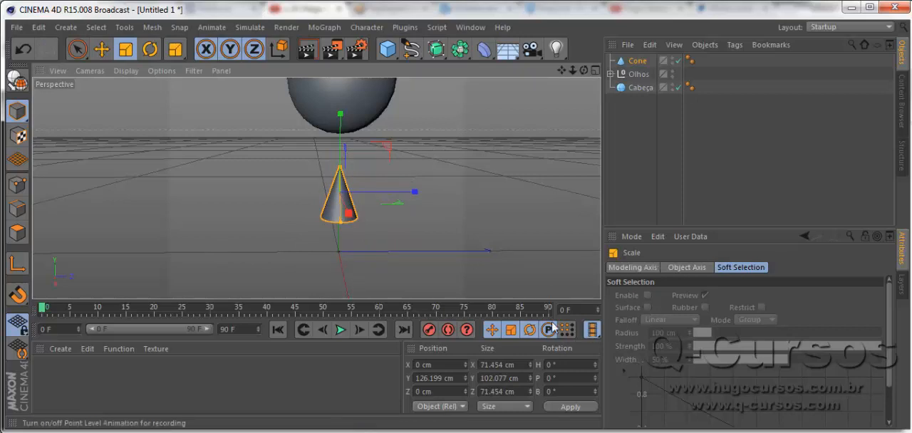
{"action": "left_click", "coordinate": [333, 206]}
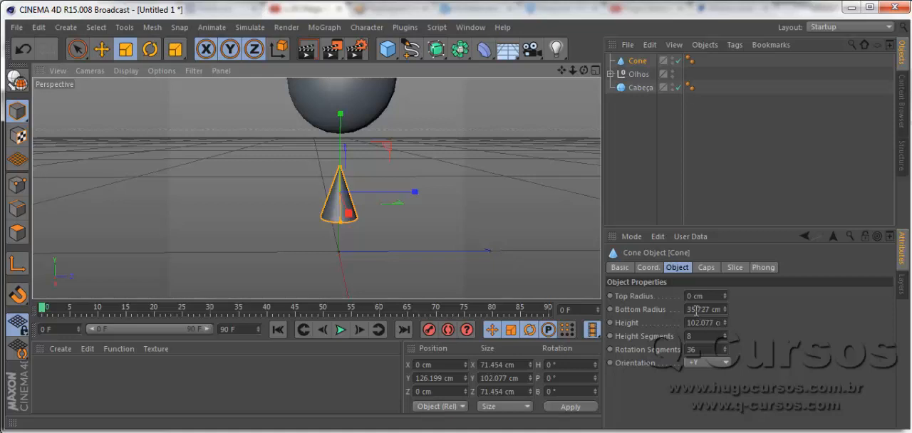
- Set the cone's bottom radius to 20 cm
{"action": "left_click", "coordinate": [693, 309]}
{"action": "key", "text": "Return"}
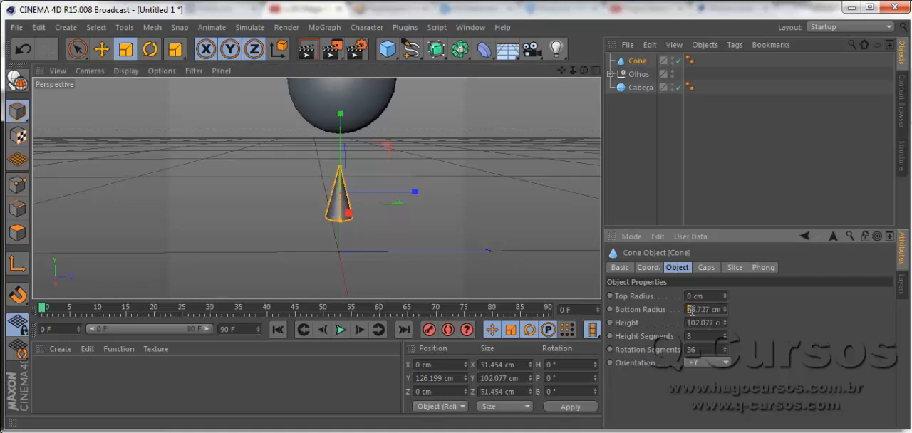
{"action": "double_click", "coordinate": [690, 310]}
{"action": "type", "text": "20"}
{"action": "key", "text": "Return"}
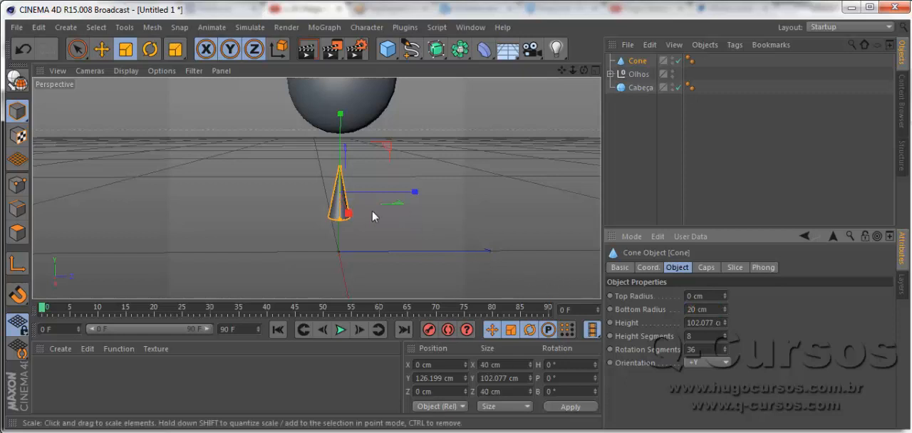
- Scale the cone down uniformly to about 29 cm wide and 75 cm high and raise it to about Y 192 cm
{"action": "left_click_drag", "start_coordinate": [372, 210], "coordinate": [281, 205]}
{"action": "scroll", "coordinate": [334, 169], "scroll_direction": "down", "scroll_amount": 2}
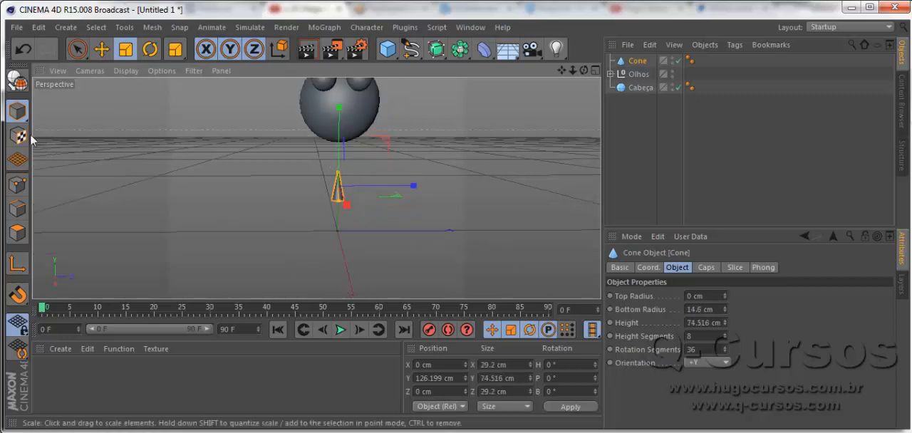
{"action": "left_click", "coordinate": [101, 49]}
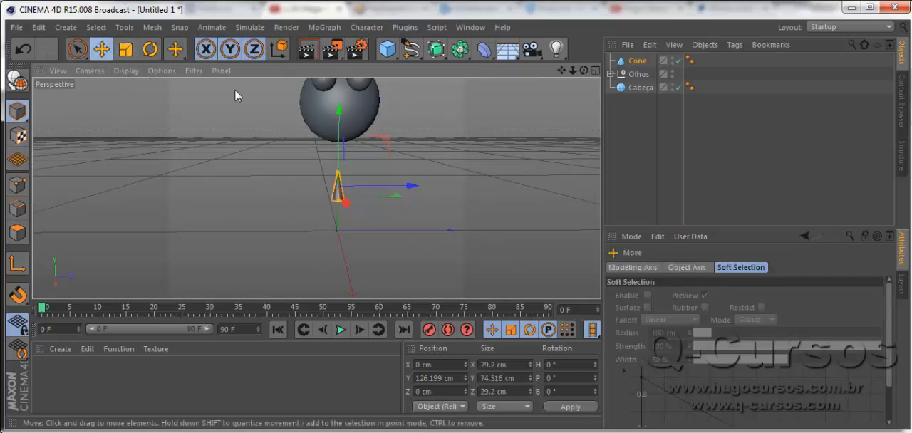
{"action": "left_click_drag", "start_coordinate": [340, 130], "coordinate": [340, 35]}
{"action": "left_click_drag", "start_coordinate": [340, 82], "coordinate": [346, 173]}
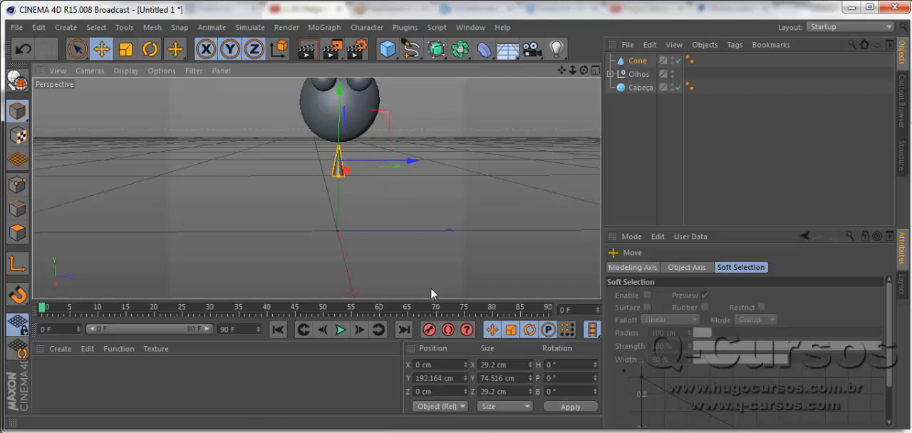
{"action": "left_click", "coordinate": [150, 48]}
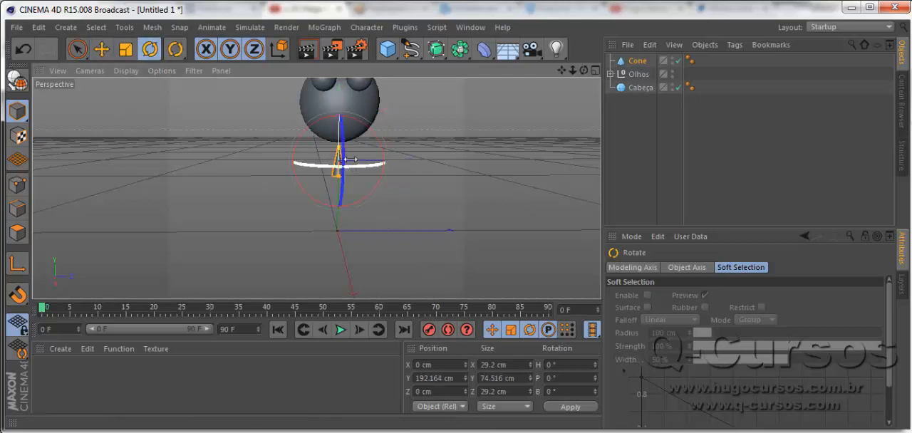
{"action": "left_click_drag", "start_coordinate": [342, 150], "coordinate": [352, 207]}
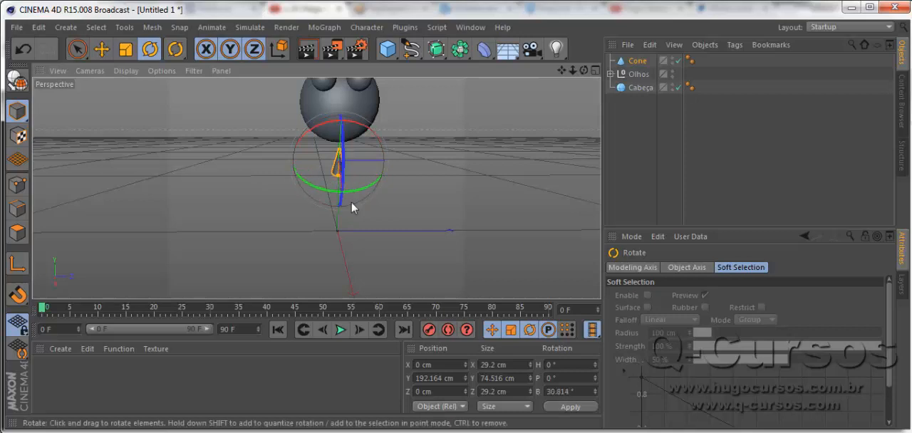
{"action": "key", "text": "ctrl+z"}
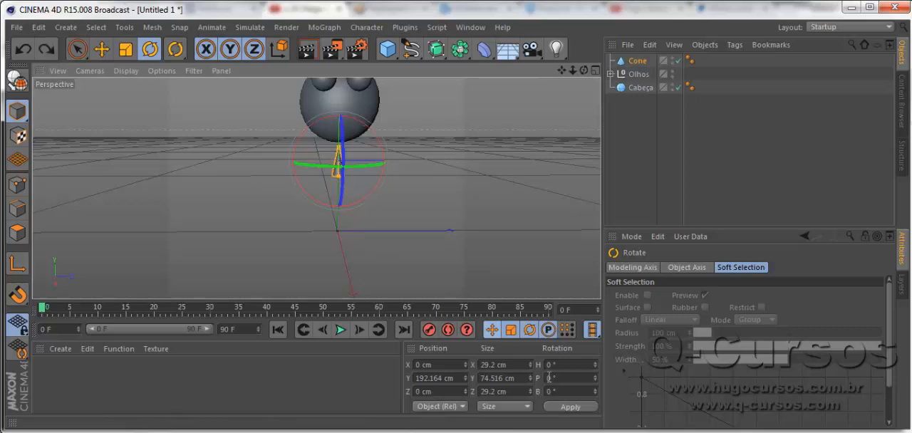
- Set the cone's B rotation to 90° so that it lies horizontally
{"action": "type", "text": "90"}
{"action": "key", "text": "Return"}
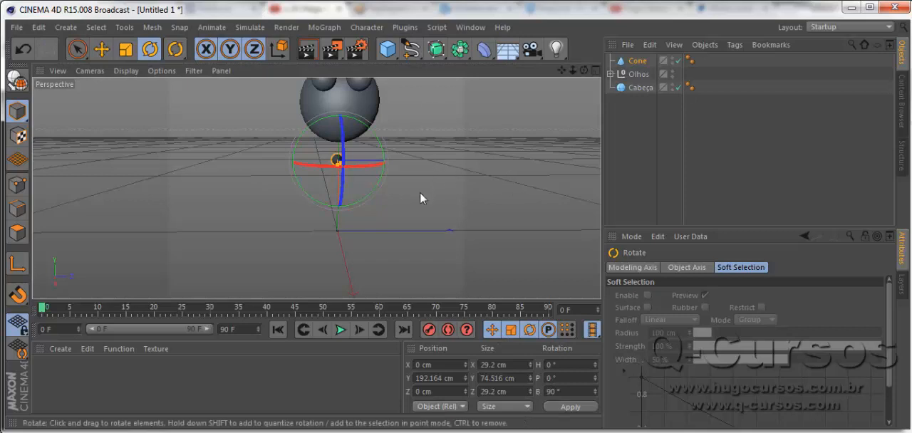
- Move the cone onto the front of the head as a nose, at about X 124 cm and Y 341 cm
{"action": "left_click_drag", "start_coordinate": [255, 213], "coordinate": [407, 226], "text": "alt"}
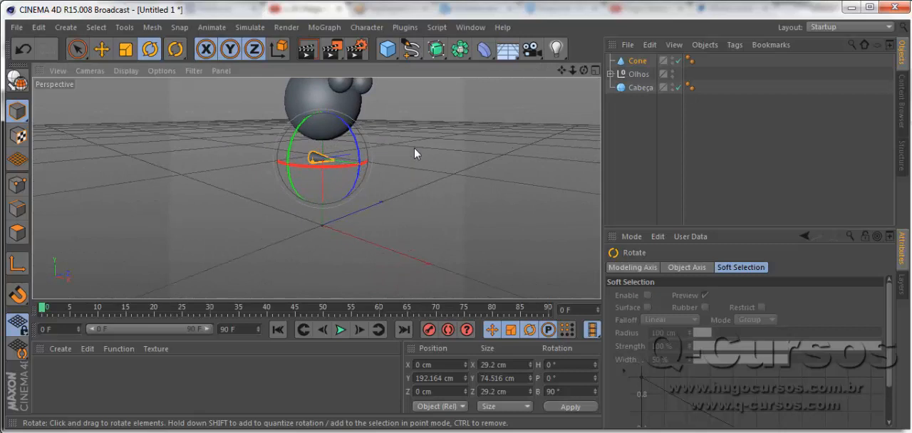
{"action": "middle_click_drag", "start_coordinate": [416, 151], "coordinate": [395, 208], "text": "alt"}
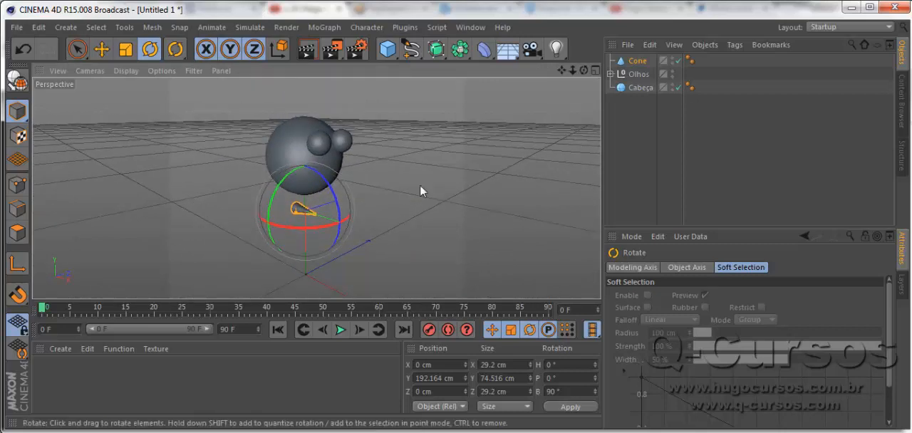
{"action": "left_click", "coordinate": [101, 50]}
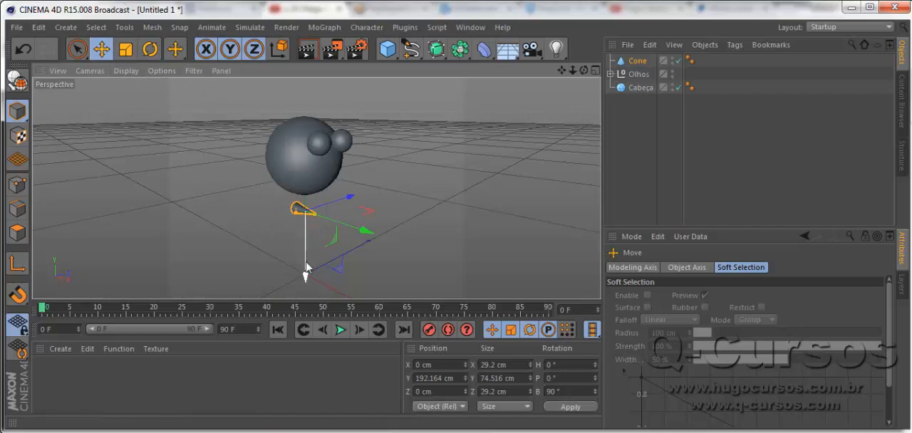
{"action": "left_click_drag", "start_coordinate": [304, 267], "coordinate": [301, 238]}
{"action": "left_click_drag", "start_coordinate": [307, 198], "coordinate": [306, 202]}
{"action": "left_click_drag", "start_coordinate": [366, 173], "coordinate": [390, 179]}
{"action": "left_click_drag", "start_coordinate": [332, 223], "coordinate": [333, 206]}
{"action": "left_click_drag", "start_coordinate": [401, 171], "coordinate": [409, 172]}
- Center the nose cone sideways between the eyes at about Z -0.9 cm and fine-tune its height to about Y 341.5 cm
{"action": "left_click_drag", "start_coordinate": [414, 223], "coordinate": [274, 223], "text": "alt"}
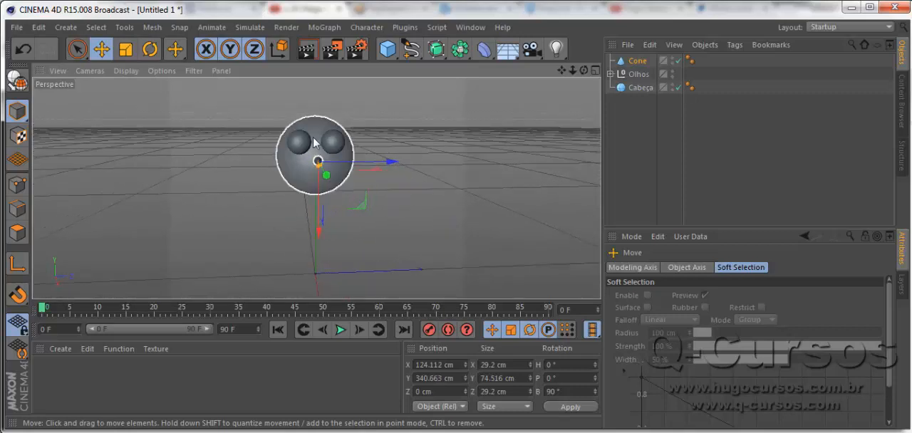
{"action": "scroll", "coordinate": [314, 146], "scroll_direction": "up", "scroll_amount": 6}
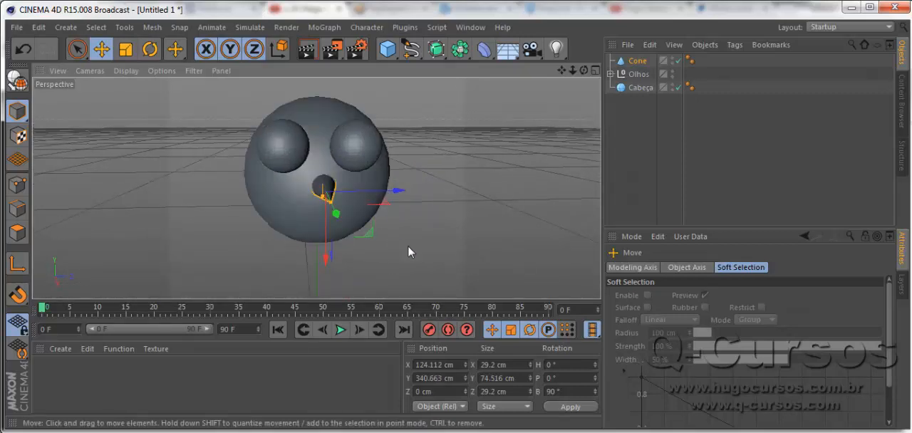
{"action": "left_click_drag", "start_coordinate": [407, 245], "coordinate": [393, 237], "text": "alt"}
{"action": "left_click_drag", "start_coordinate": [394, 194], "coordinate": [390, 194]}
{"action": "left_click_drag", "start_coordinate": [322, 259], "coordinate": [322, 256]}
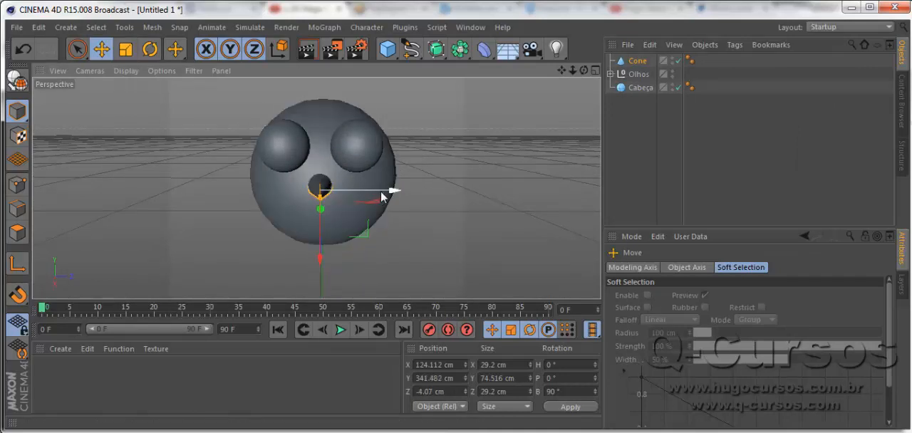
{"action": "left_click_drag", "start_coordinate": [391, 193], "coordinate": [387, 197]}
- Rename the cone object as nariz
{"action": "left_click_drag", "start_coordinate": [433, 232], "coordinate": [490, 227], "text": "alt"}
{"action": "left_click", "coordinate": [357, 143]}
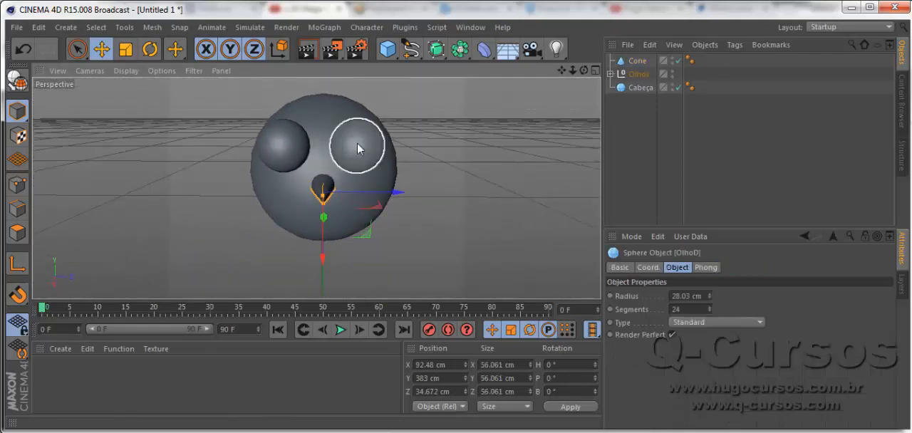
{"action": "left_click", "coordinate": [321, 195]}
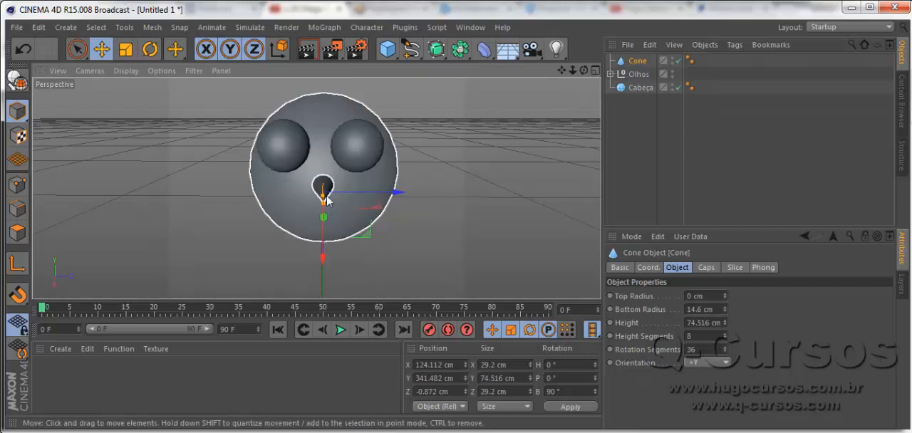
{"action": "double_click", "coordinate": [636, 60]}
{"action": "type", "text": "na"}
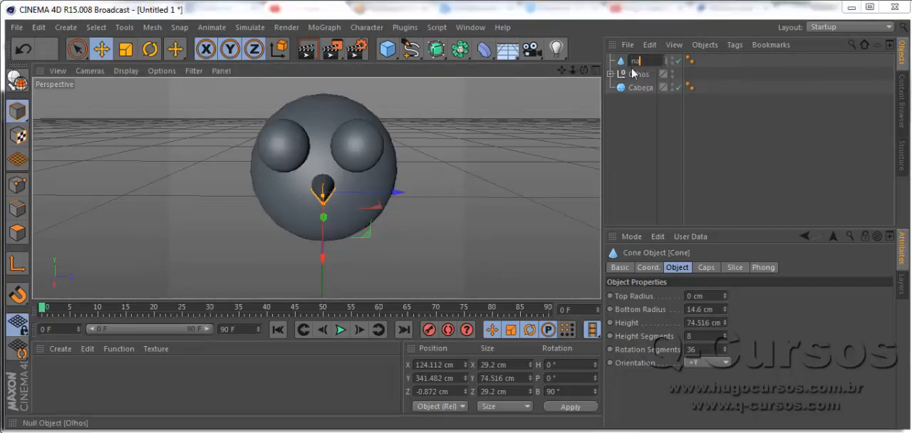
{"action": "type", "text": "riz"}
{"action": "key", "text": "Return"}
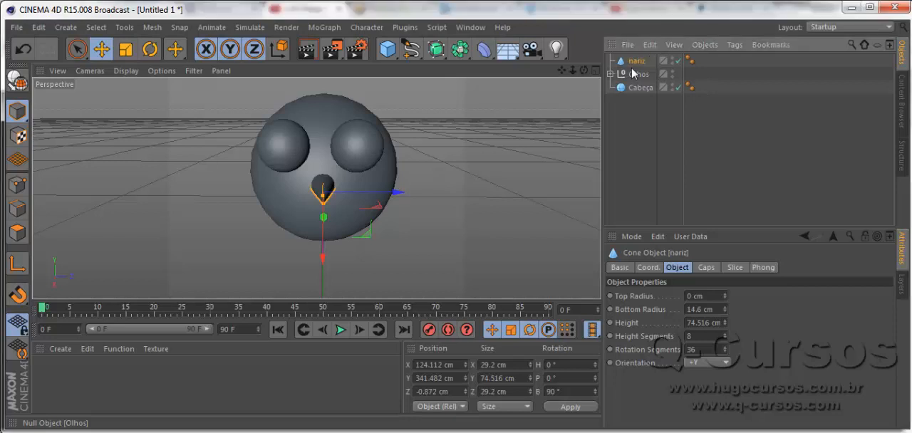
- Turn Use Color on for the nose cone and set its display color to orange, RGB 200, 79, 14
{"action": "left_click", "coordinate": [619, 267]}
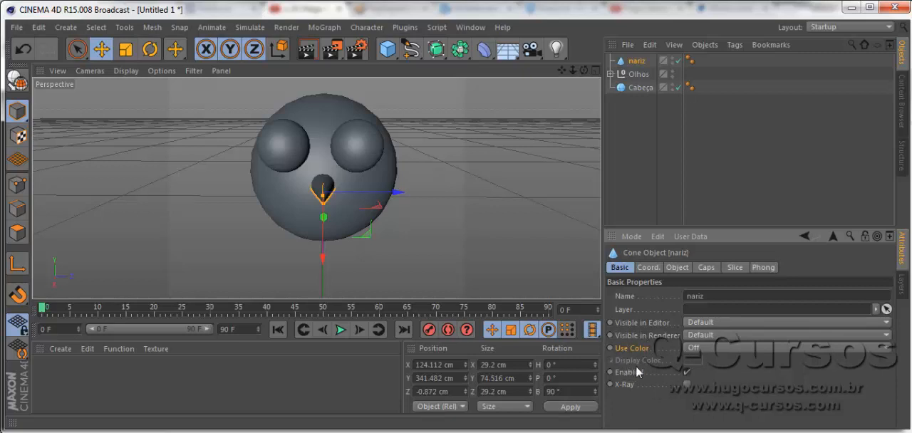
{"action": "left_click", "coordinate": [707, 348]}
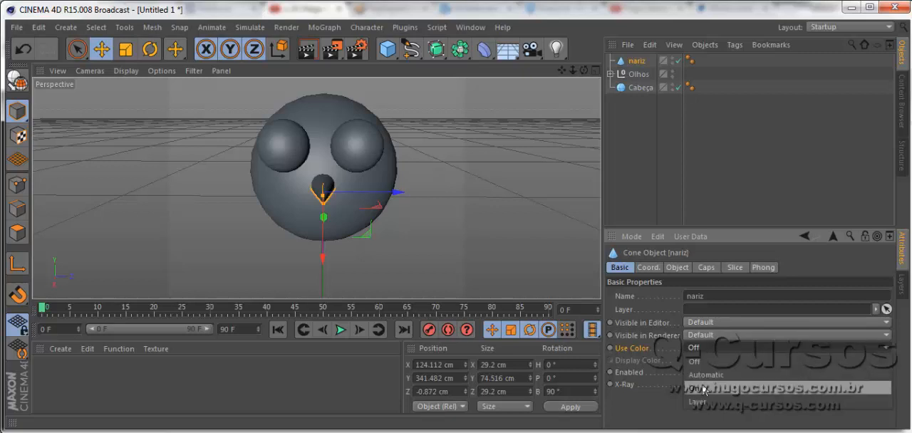
{"action": "left_click", "coordinate": [701, 388]}
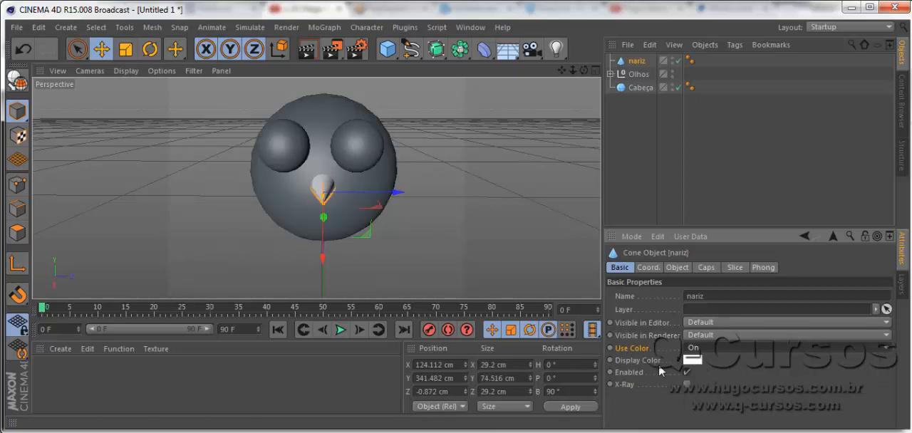
{"action": "left_click", "coordinate": [692, 362]}
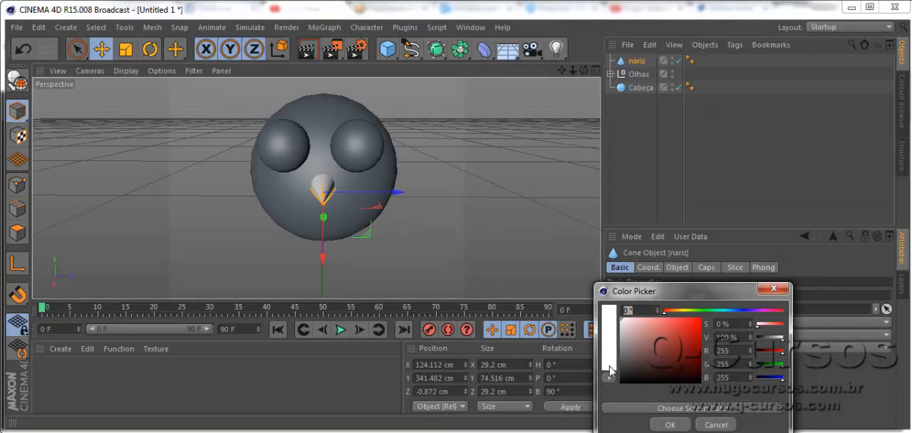
{"action": "left_click_drag", "start_coordinate": [685, 363], "coordinate": [670, 315]}
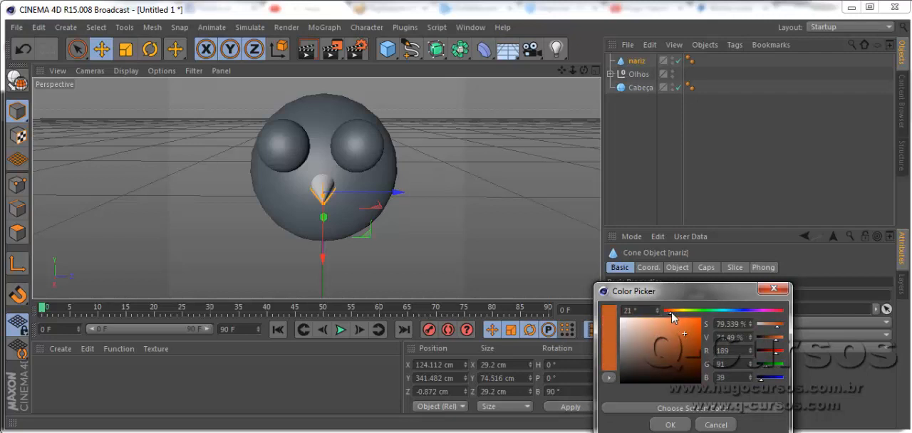
{"action": "left_click_drag", "start_coordinate": [684, 343], "coordinate": [695, 334]}
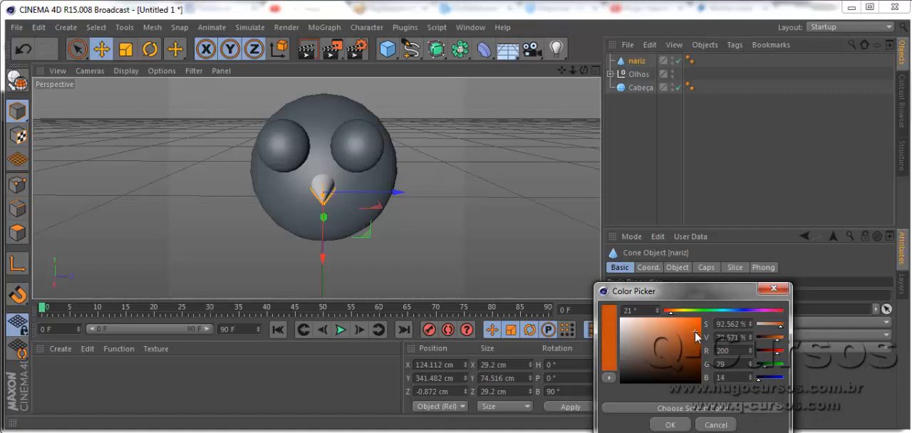
{"action": "left_click", "coordinate": [665, 424]}
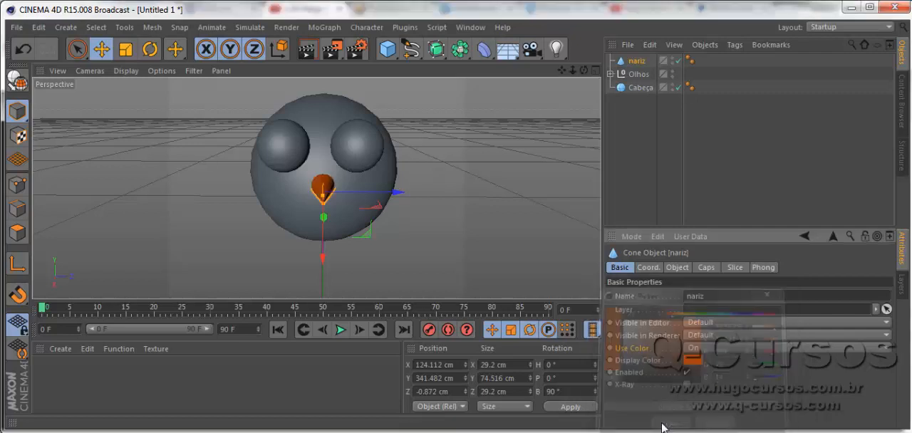
- Turn Use Color on for both eye spheres together and set their display color to near black, RGB 13, 12, 12
{"action": "left_click", "coordinate": [355, 162]}
{"action": "left_click", "coordinate": [285, 146], "text": "shift"}
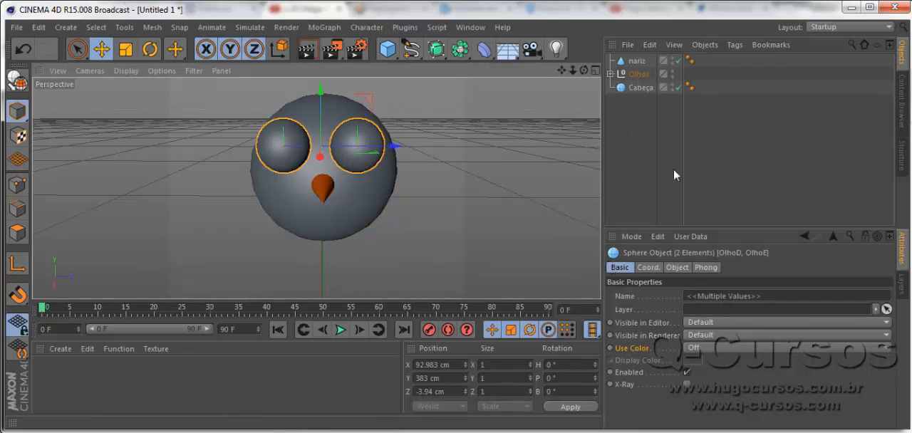
{"action": "left_click", "coordinate": [701, 346]}
{"action": "left_click", "coordinate": [702, 359]}
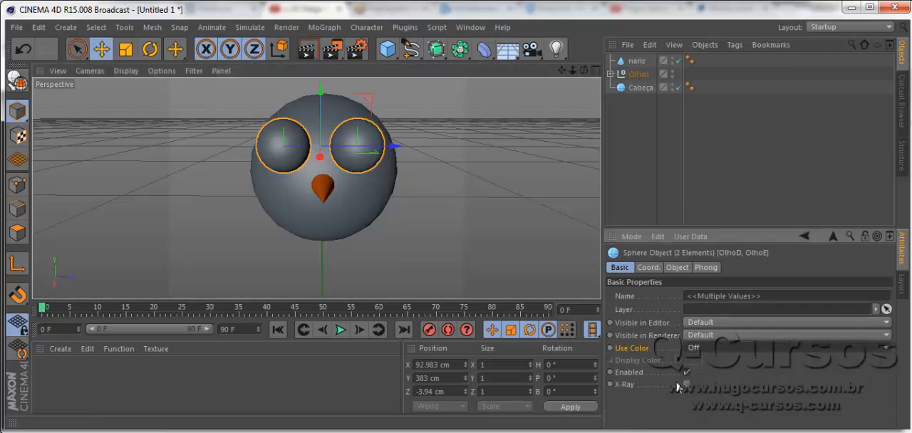
{"action": "left_click", "coordinate": [707, 347]}
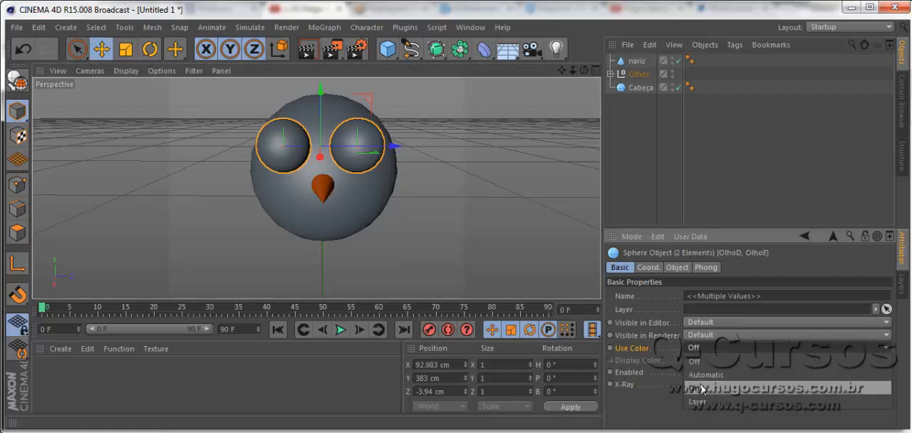
{"action": "left_click", "coordinate": [701, 389]}
{"action": "left_click", "coordinate": [690, 360]}
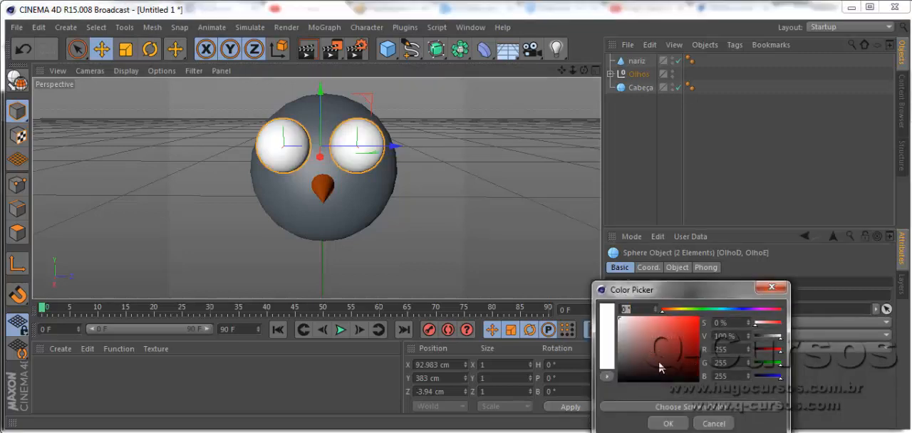
{"action": "left_click", "coordinate": [621, 381]}
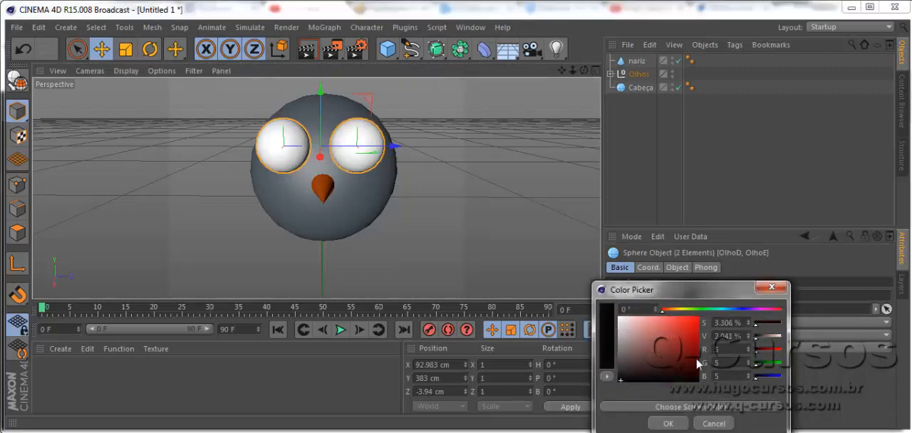
{"action": "left_click_drag", "start_coordinate": [696, 358], "coordinate": [626, 376]}
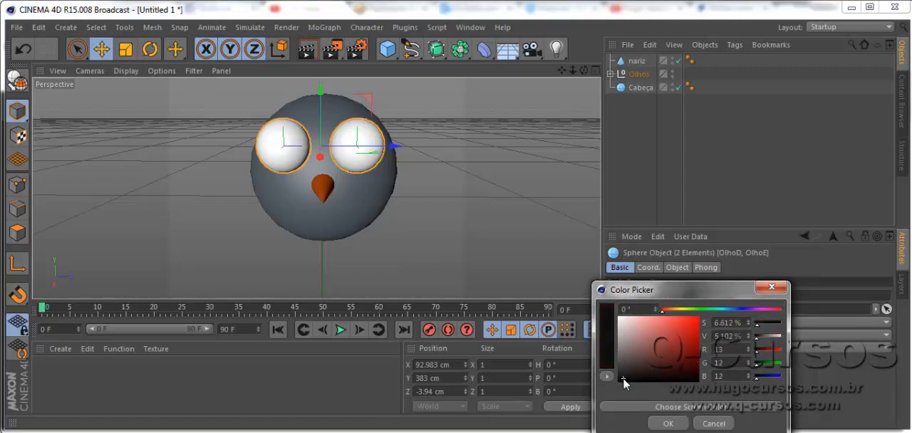
{"action": "left_click", "coordinate": [667, 423]}
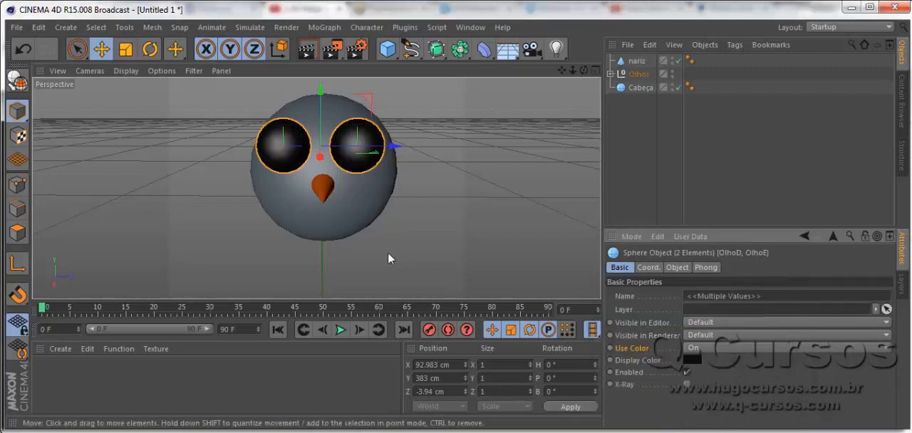
- Turn Use Color on for the head sphere Cabeça
{"action": "left_click", "coordinate": [359, 201]}
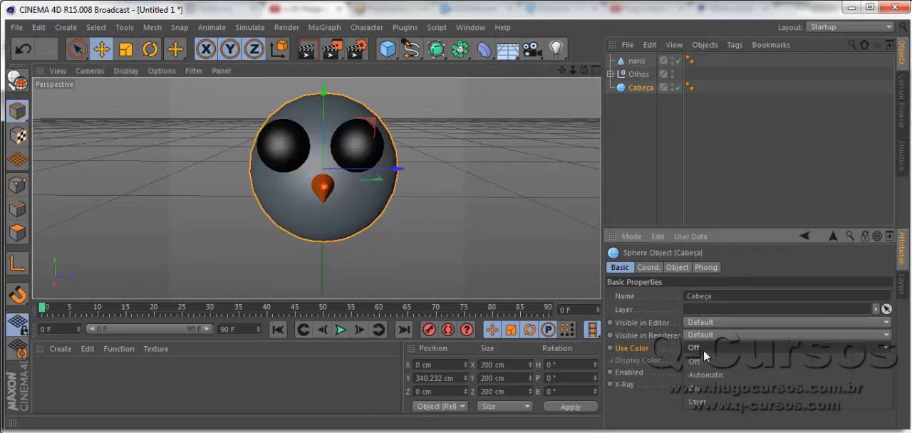
{"action": "left_click", "coordinate": [703, 349]}
{"action": "left_click", "coordinate": [708, 384]}
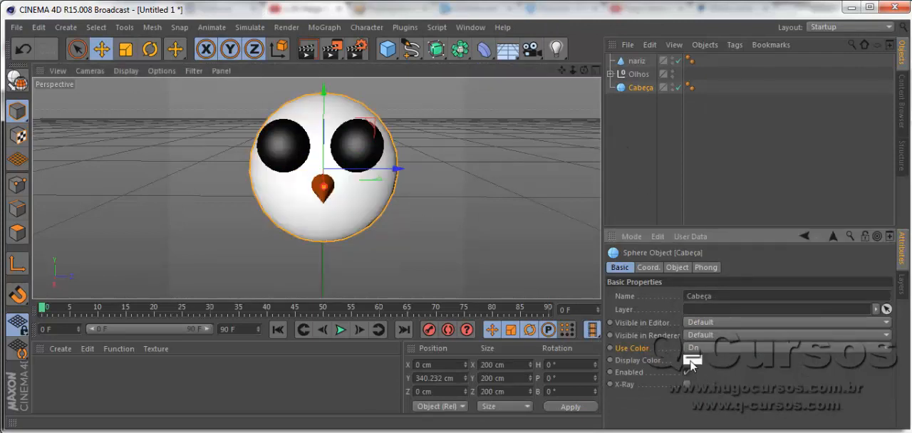
- Set the head sphere's display color to a light warm grey, RGB 215, 206, 206, and deselect the sphere
{"action": "left_click", "coordinate": [690, 362]}
{"action": "left_click_drag", "start_coordinate": [624, 365], "coordinate": [618, 326]}
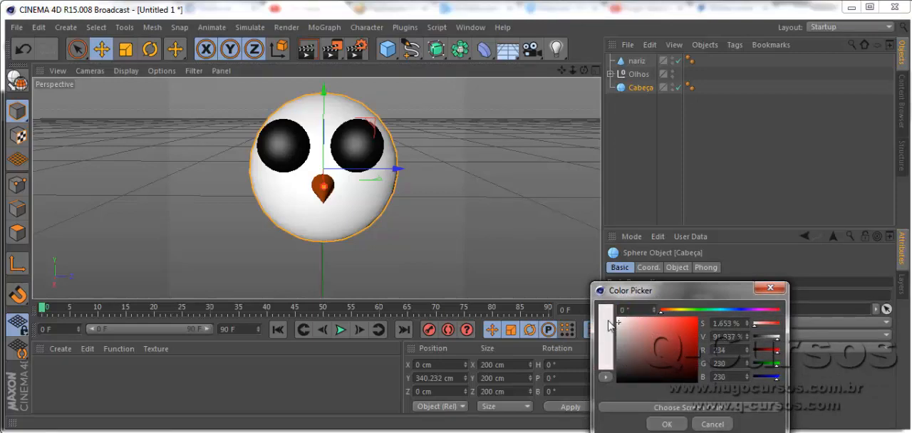
{"action": "left_click", "coordinate": [606, 329]}
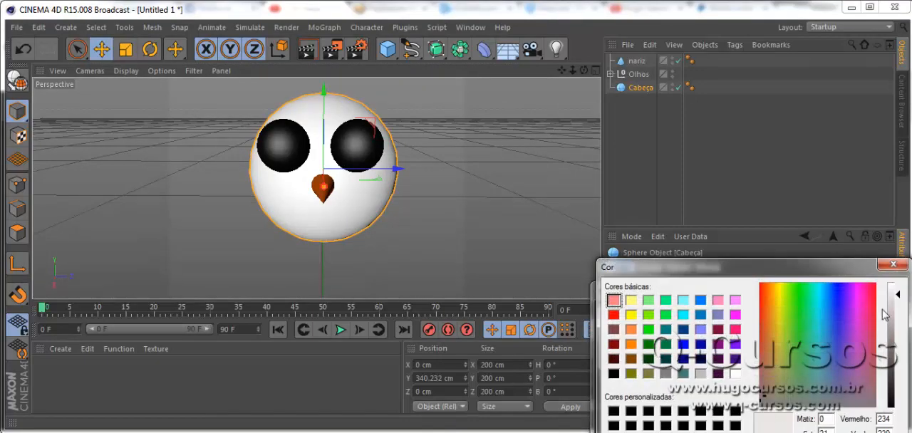
{"action": "left_click", "coordinate": [892, 264]}
{"action": "left_click", "coordinate": [609, 328]}
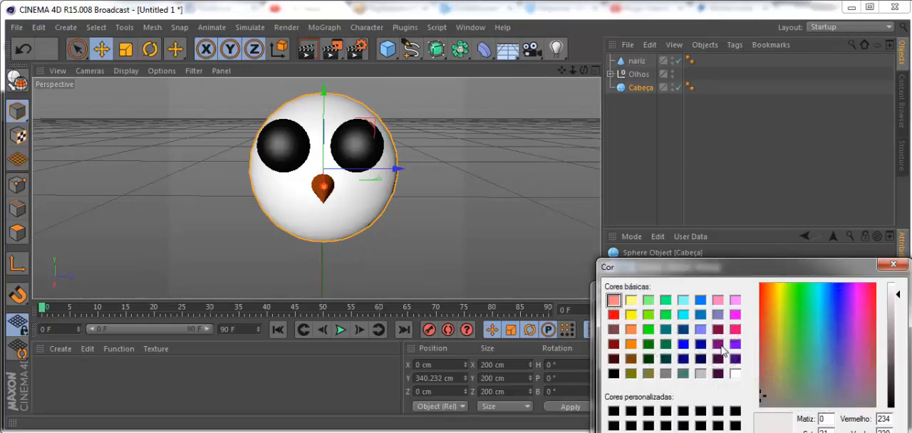
{"action": "left_click", "coordinate": [896, 303]}
{"action": "left_click_drag", "start_coordinate": [898, 308], "coordinate": [899, 316]}
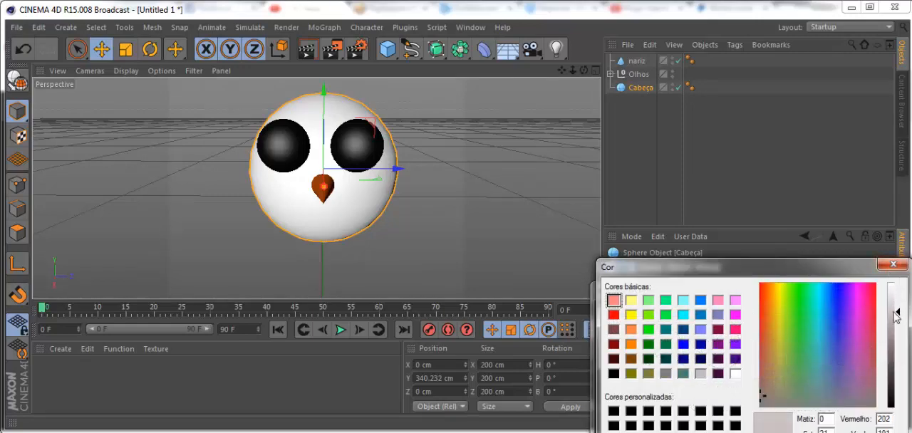
{"action": "left_click_drag", "start_coordinate": [803, 274], "coordinate": [725, 178]}
{"action": "mouse_move", "coordinate": [817, 218]}
{"action": "left_mouse_down"}
{"action": "mouse_move", "coordinate": [820, 203]}
{"action": "mouse_move", "coordinate": [820, 212]}
{"action": "left_mouse_up"}
{"action": "left_click", "coordinate": [548, 370]}
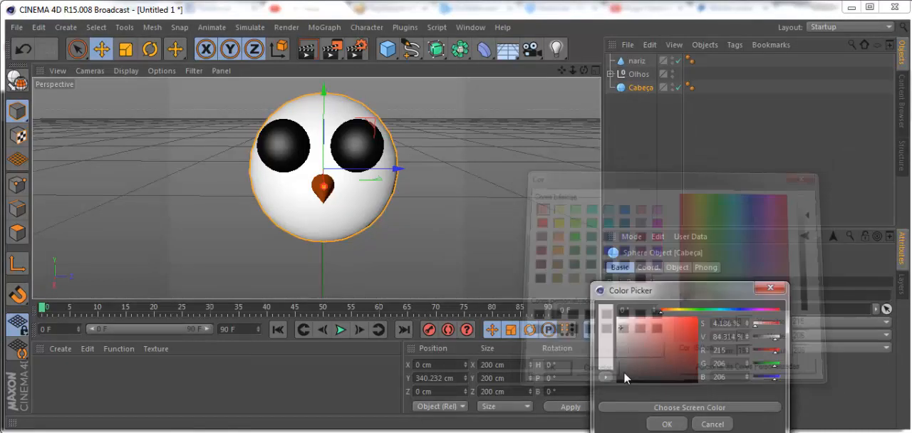
{"action": "left_click", "coordinate": [667, 425]}
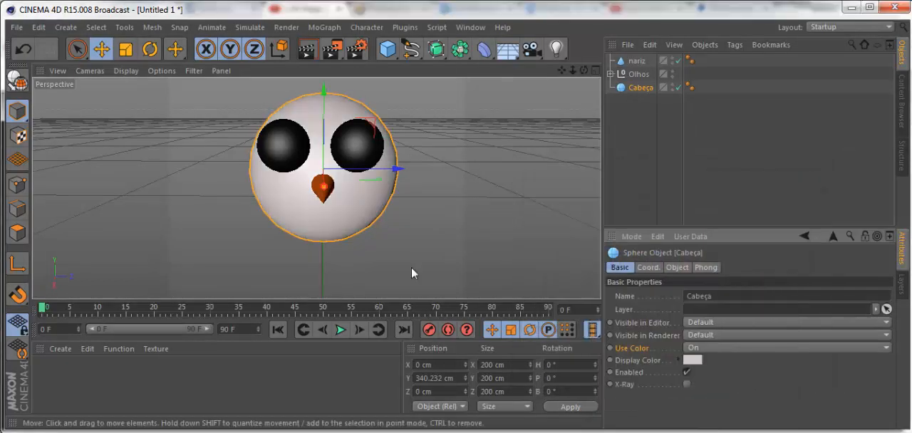
{"action": "left_click", "coordinate": [371, 288]}
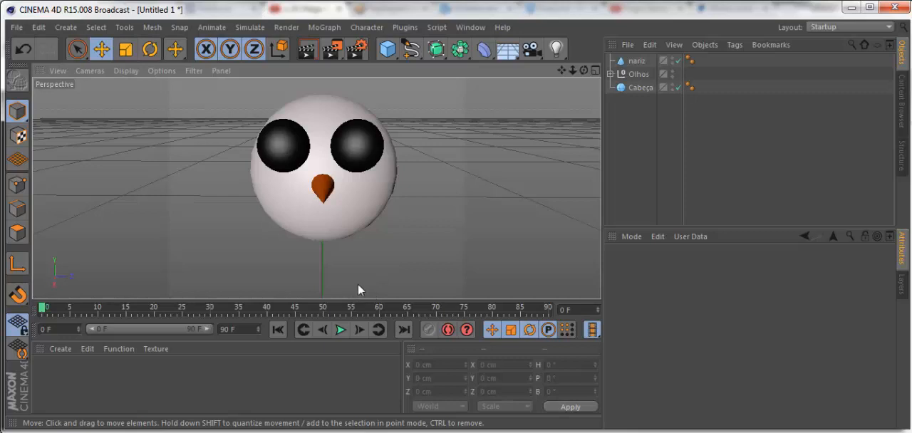